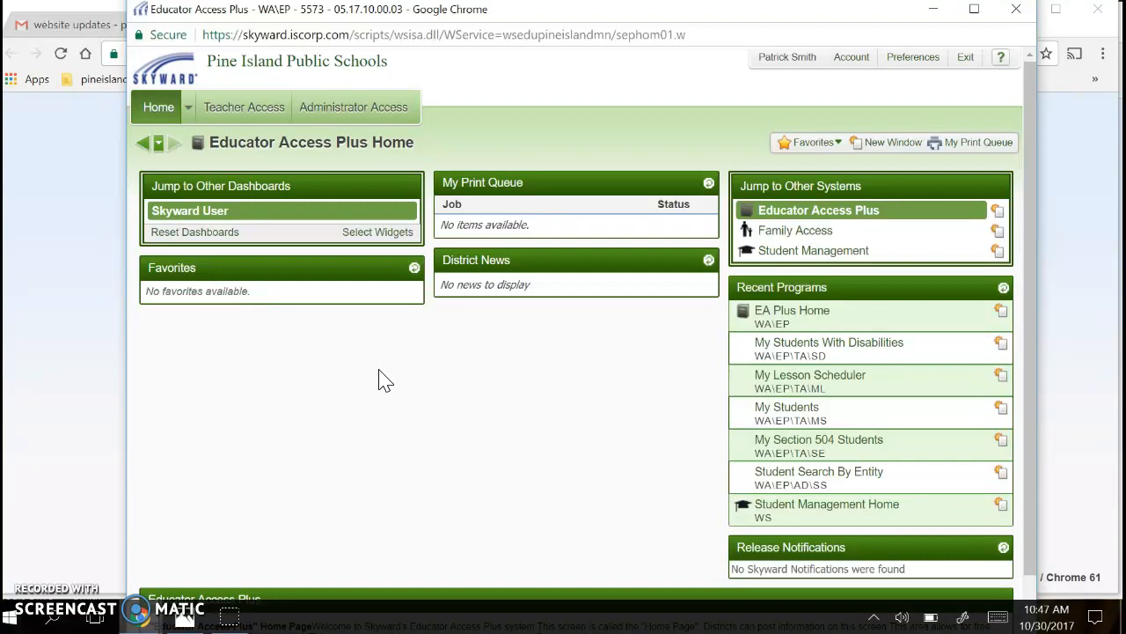
# Open the gradebook for the period 6 Humanities class from the teacher's list of current year classes
pyautogui.click(238, 115)
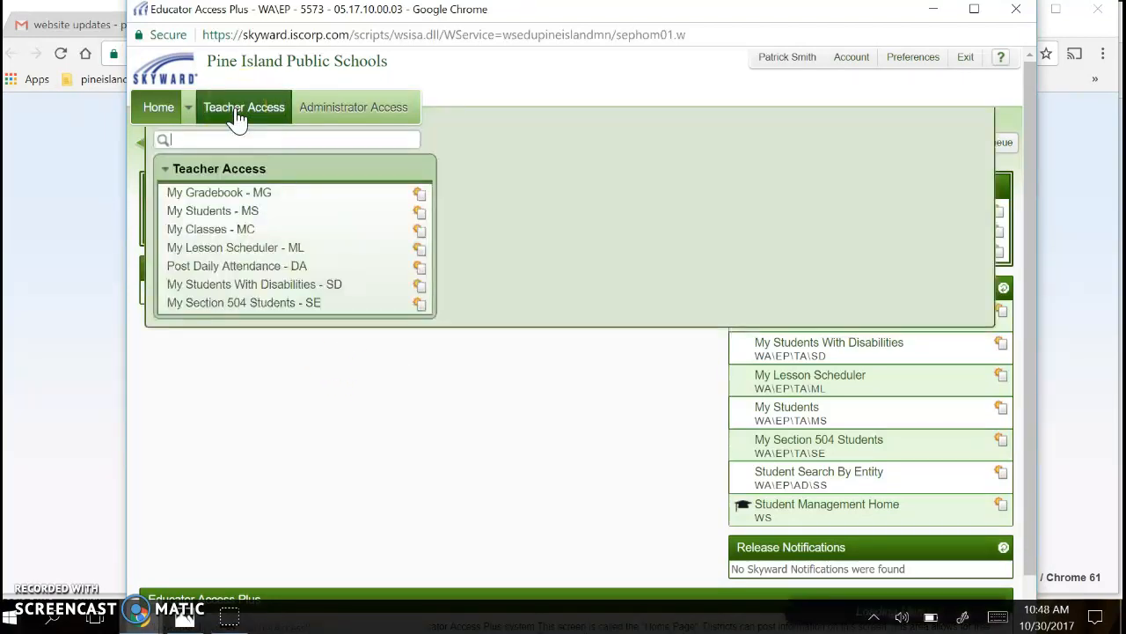
pyautogui.click(201, 195)
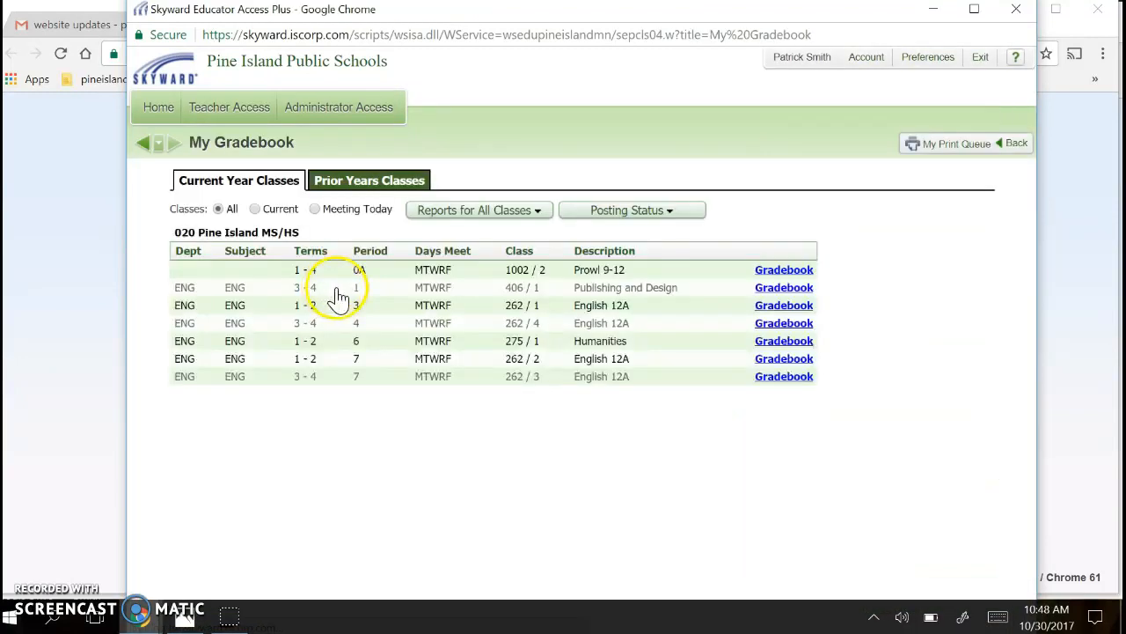
pyautogui.click(790, 341)
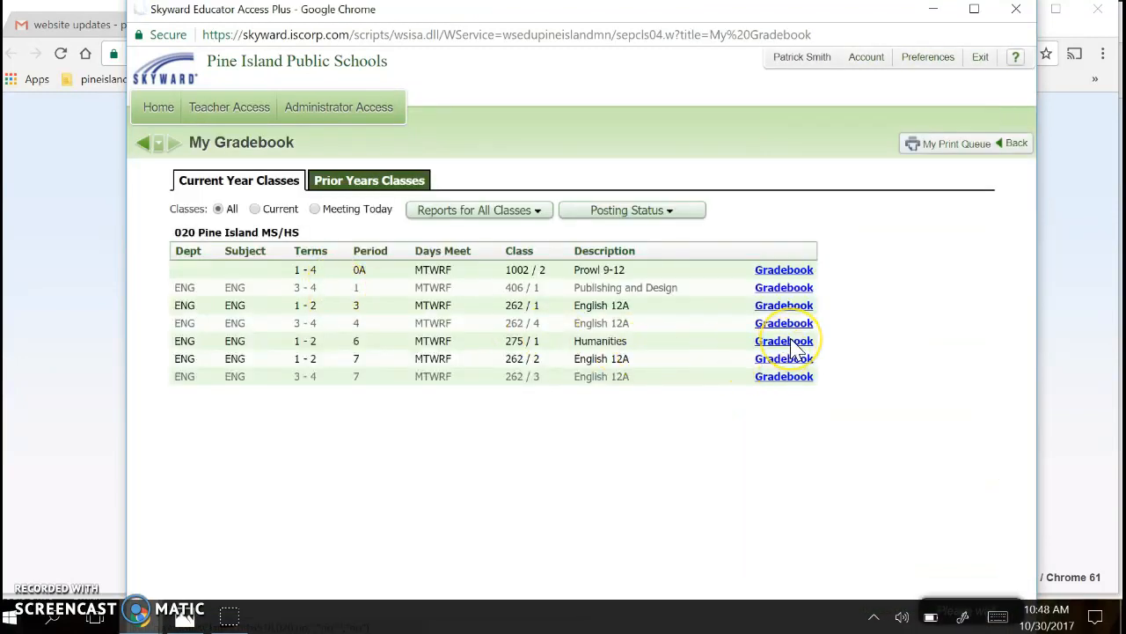
# Set the Humanities category score method to use total points to calculate grades, and save it
pyautogui.click(563, 326)
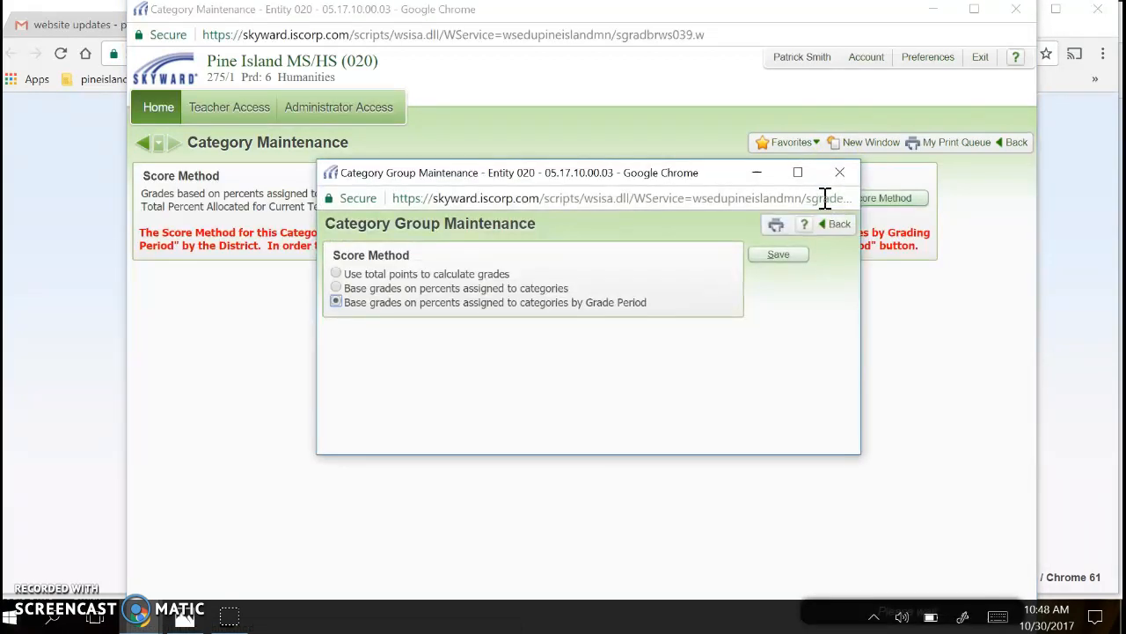
pyautogui.click(638, 280)
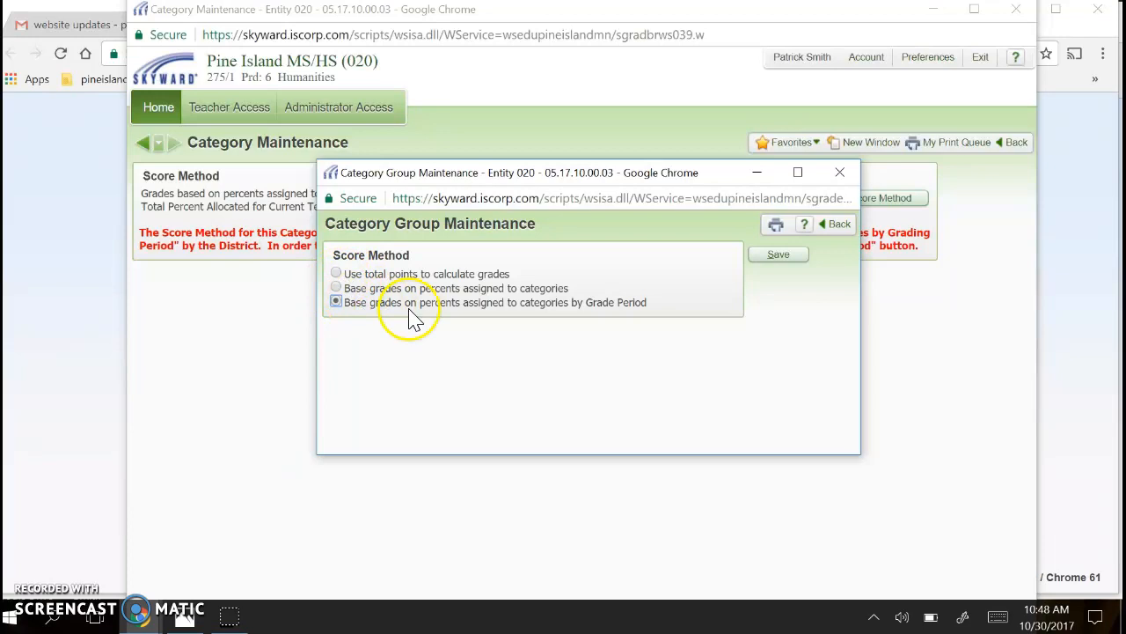
pyautogui.click(336, 274)
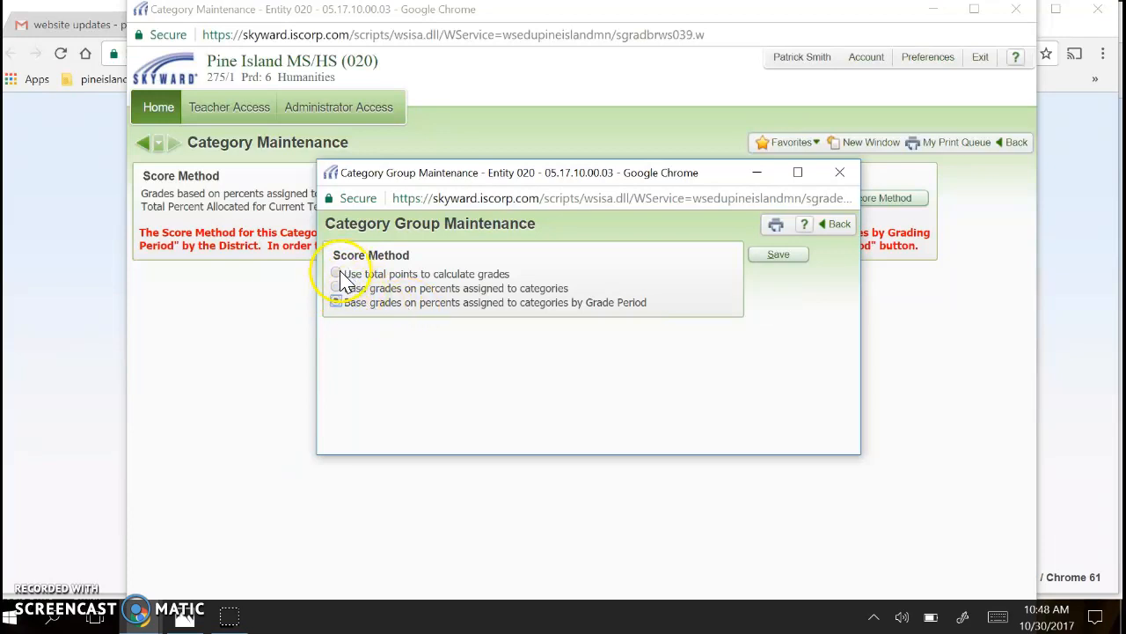
pyautogui.click(780, 258)
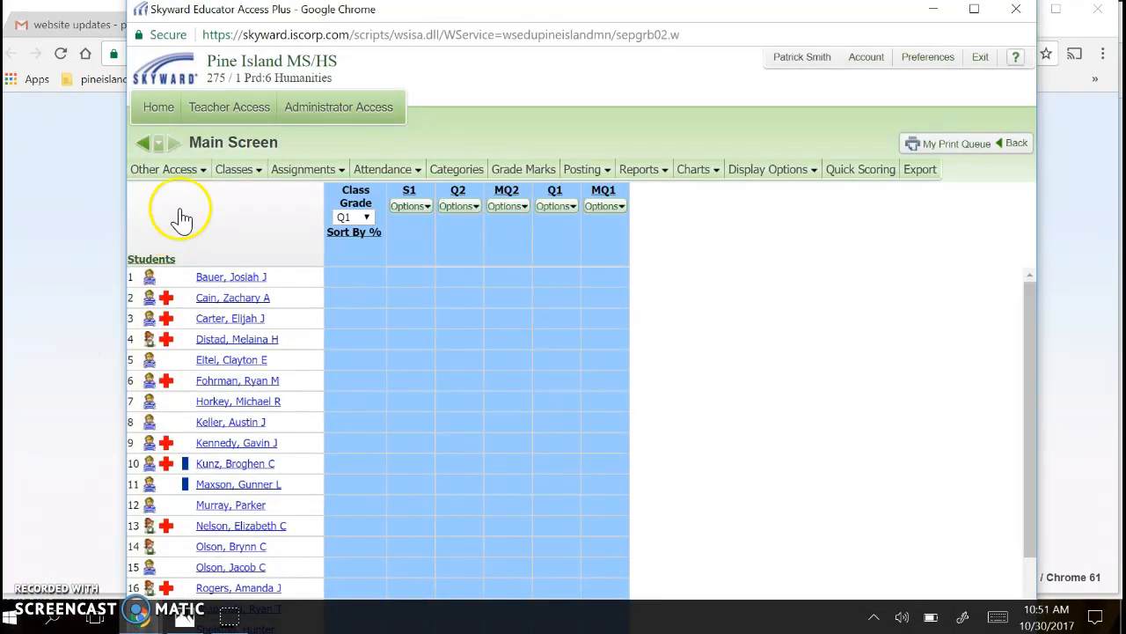
# Select the Humanities 275 / 1 class and open its Term Q1 grade adjustments
pyautogui.click(237, 176)
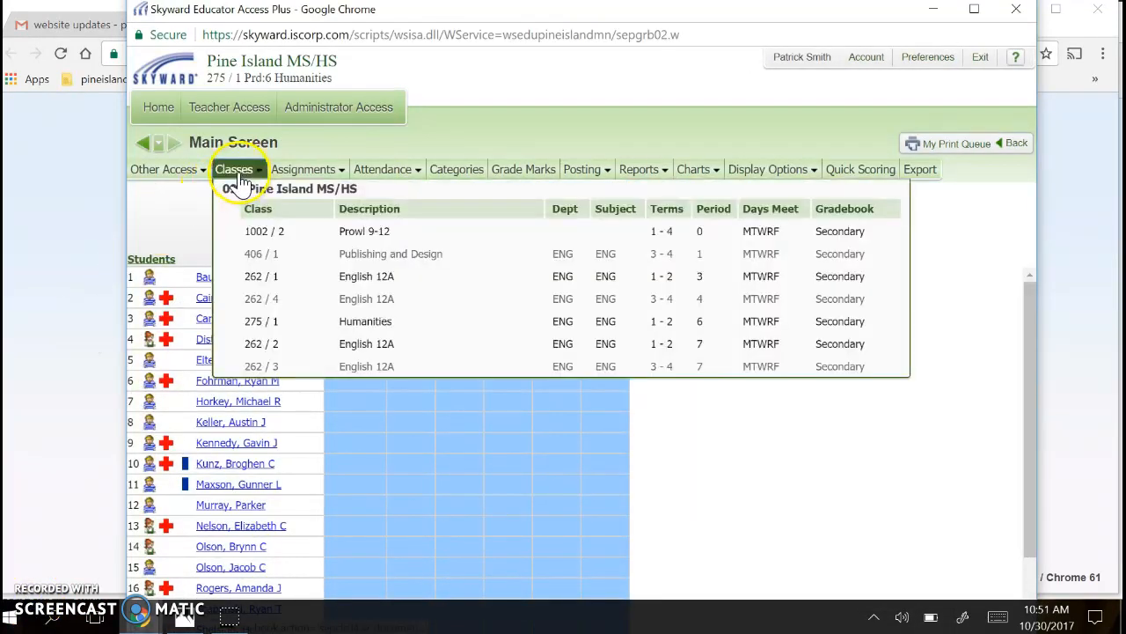
pyautogui.click(365, 326)
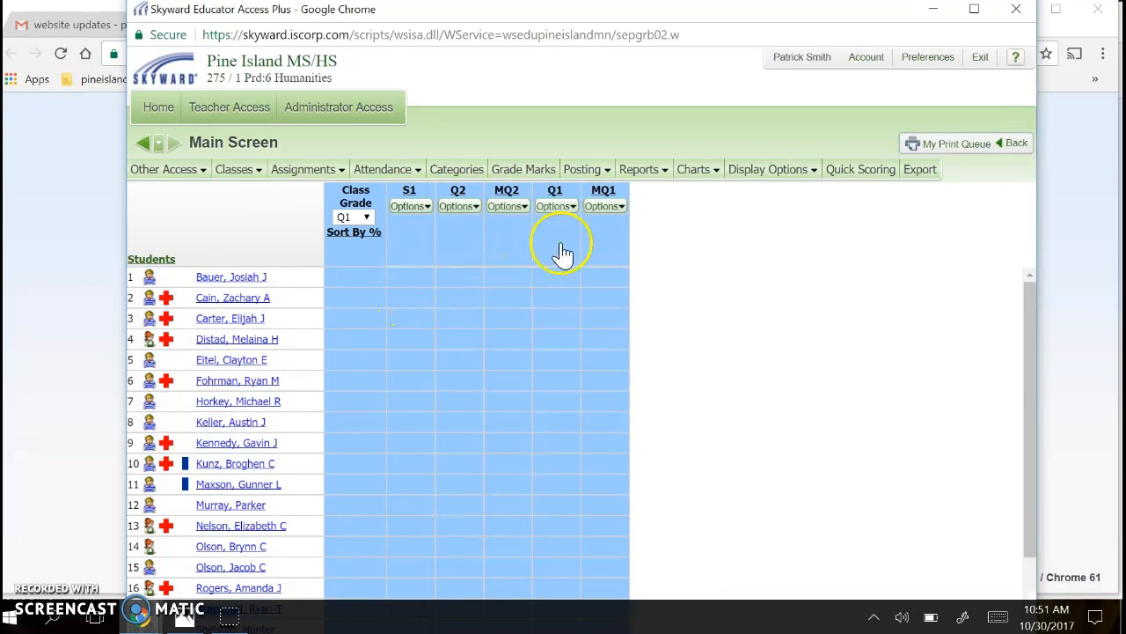
pyautogui.click(558, 209)
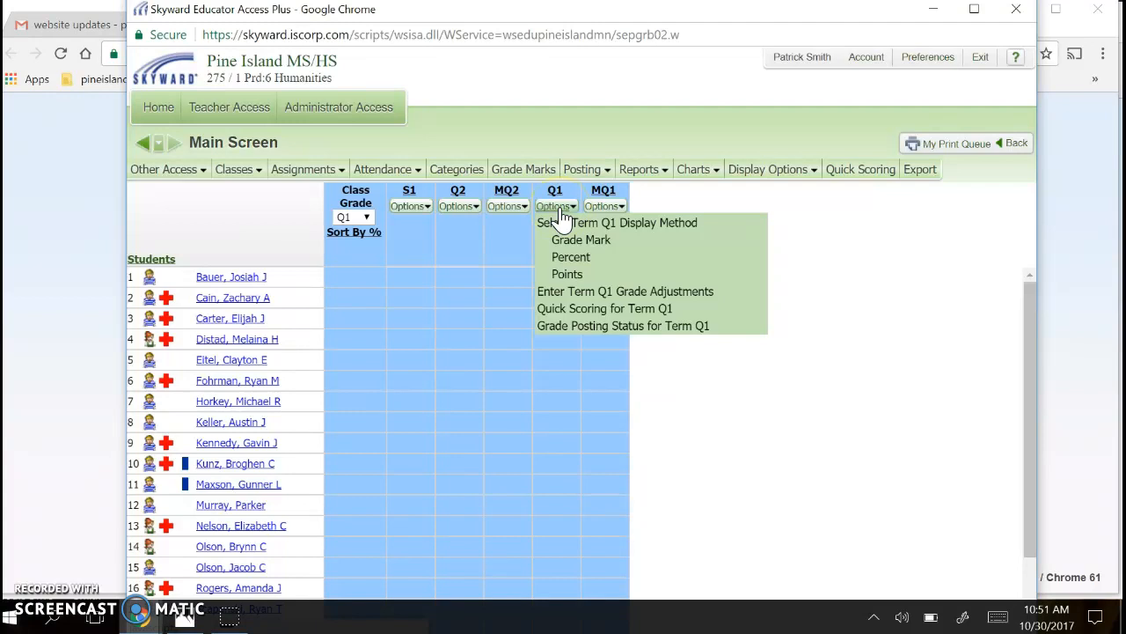
pyautogui.click(557, 296)
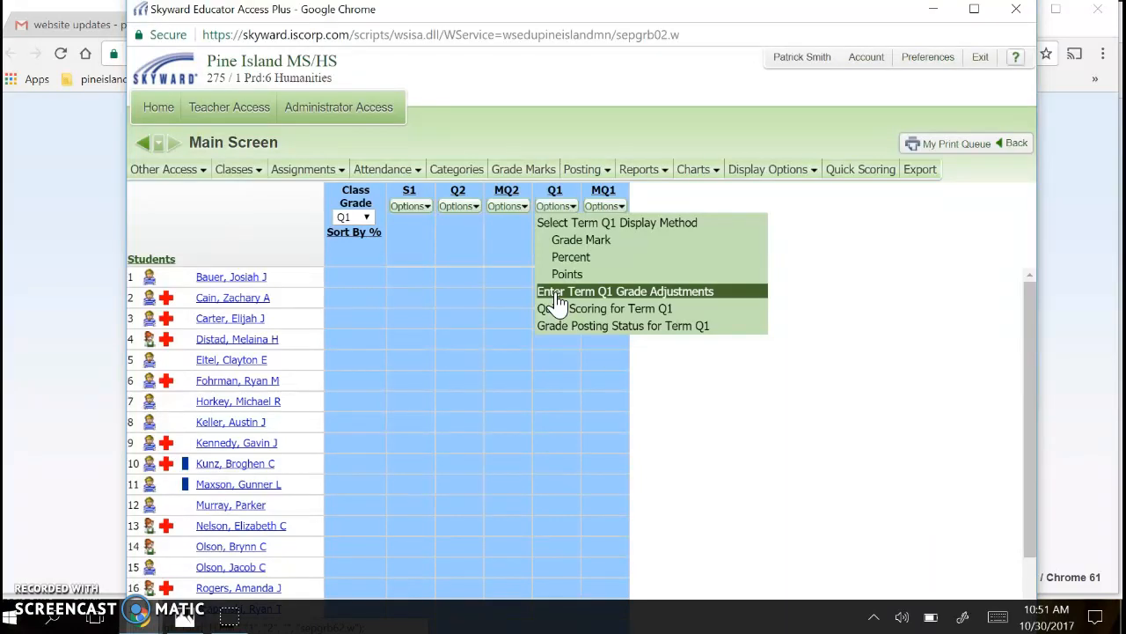
pyautogui.click(557, 297)
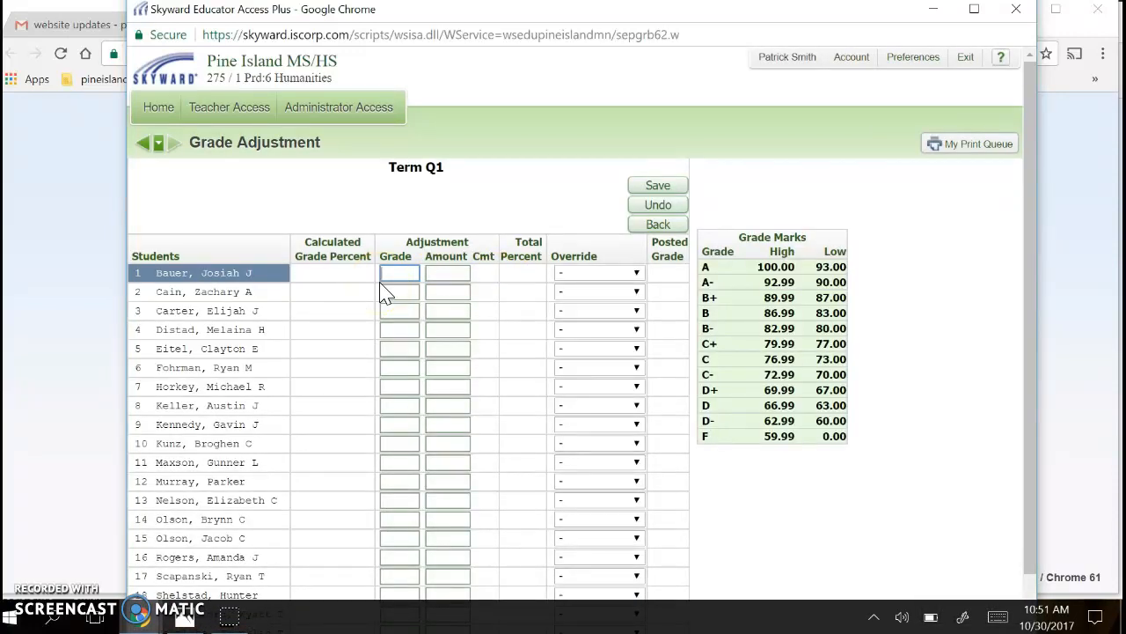
# Give the first student on the roster a Term Q1 grade adjustment of A- with an amount of 91
pyautogui.write('A-')
pyautogui.click(447, 273)
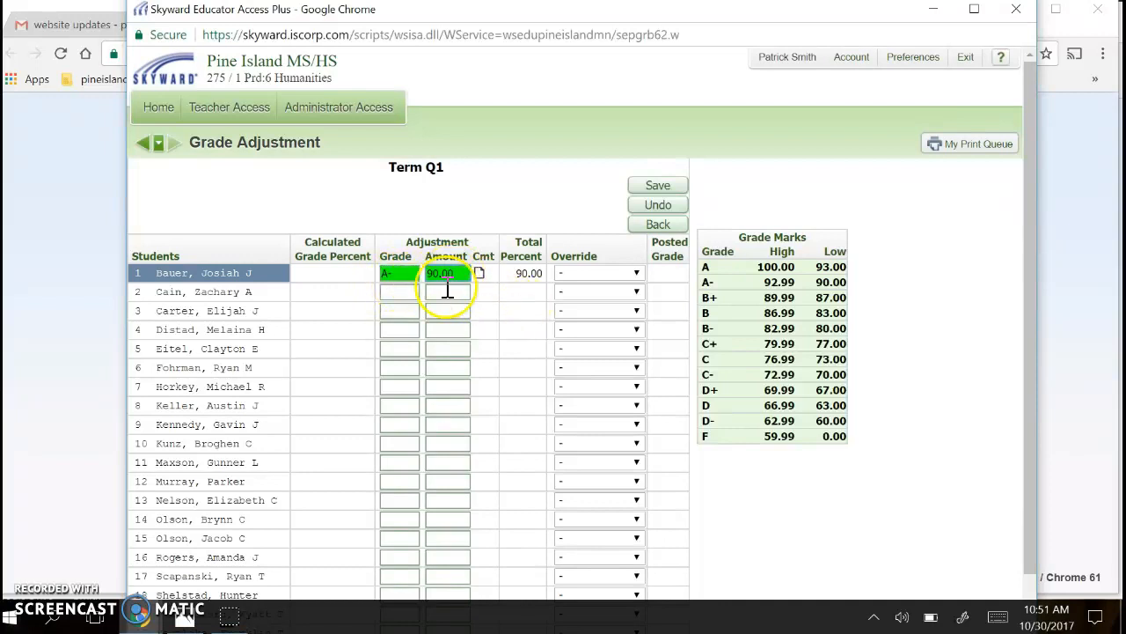
pyautogui.press('BackSpace')
pyautogui.write('1')
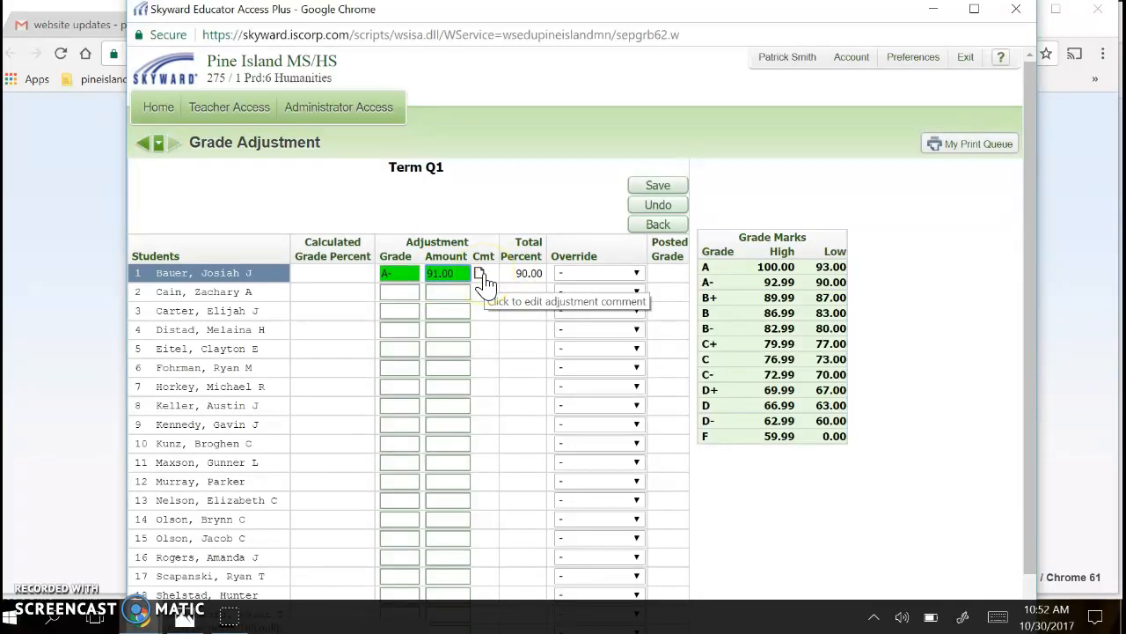
# Check the override choices for the first student and save the Term Q1 grade adjustments
pyautogui.click(569, 273)
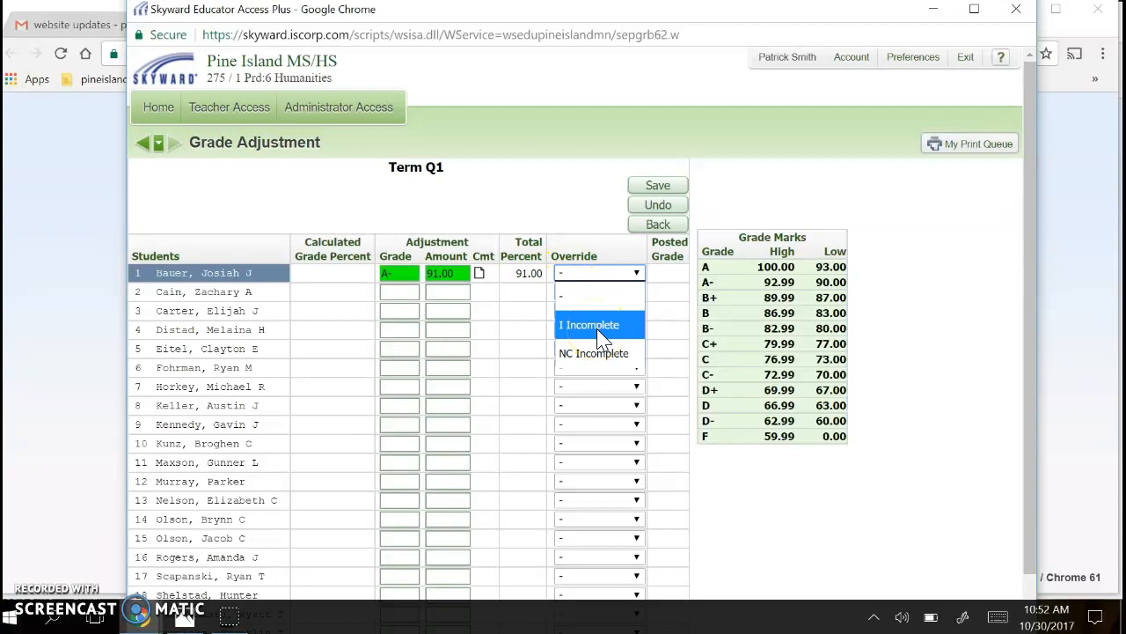
pyautogui.click(674, 286)
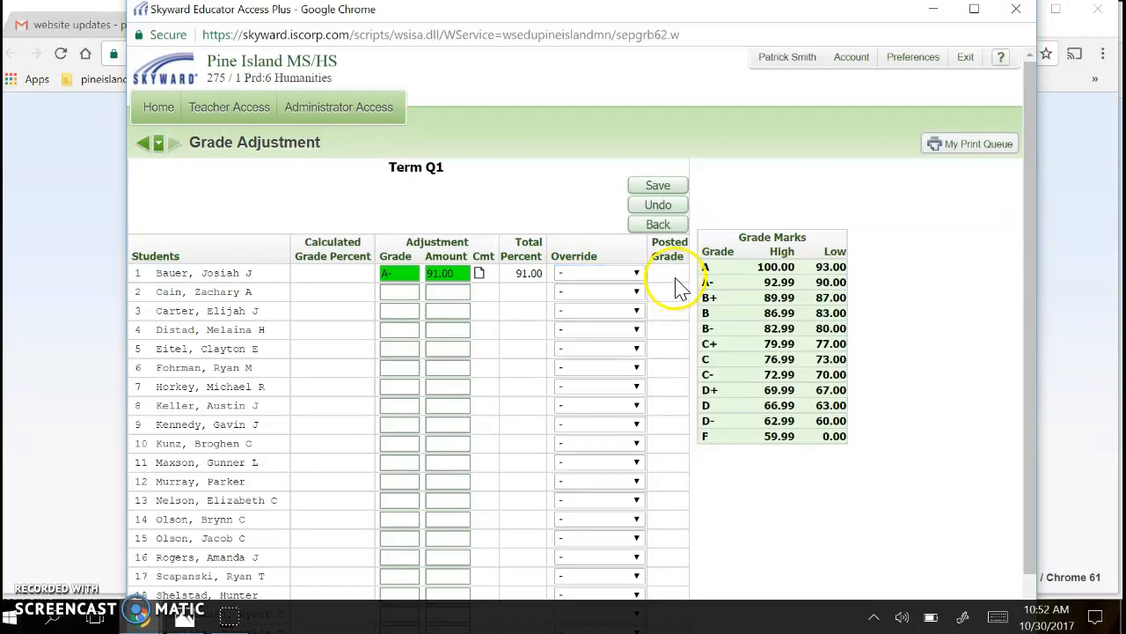
pyautogui.click(397, 291)
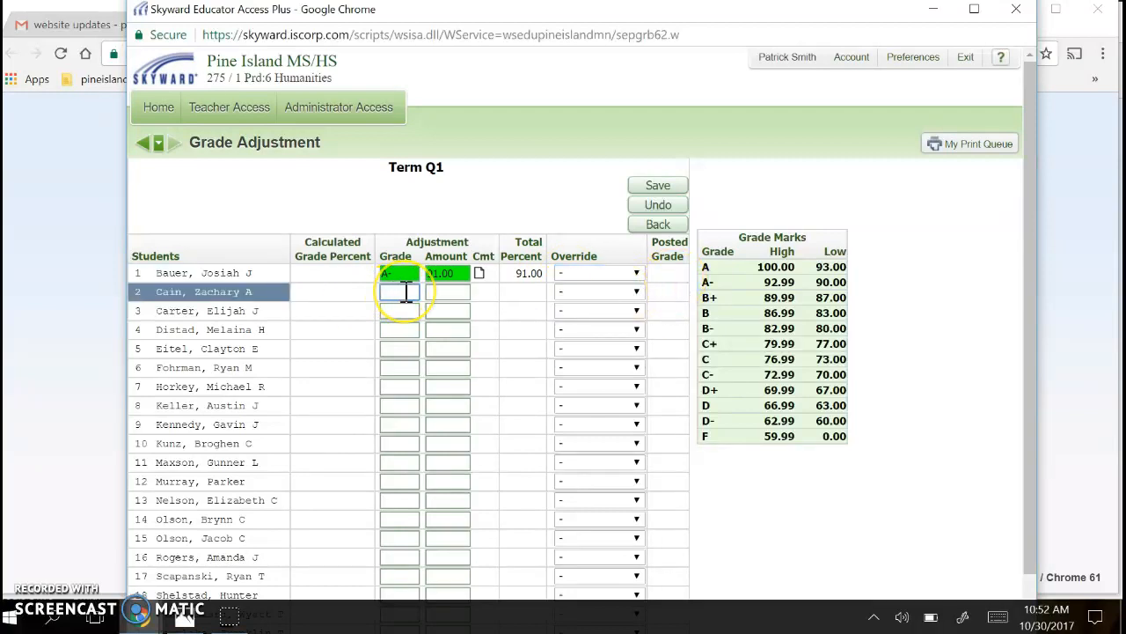
pyautogui.scroll(-1, 406, 292)
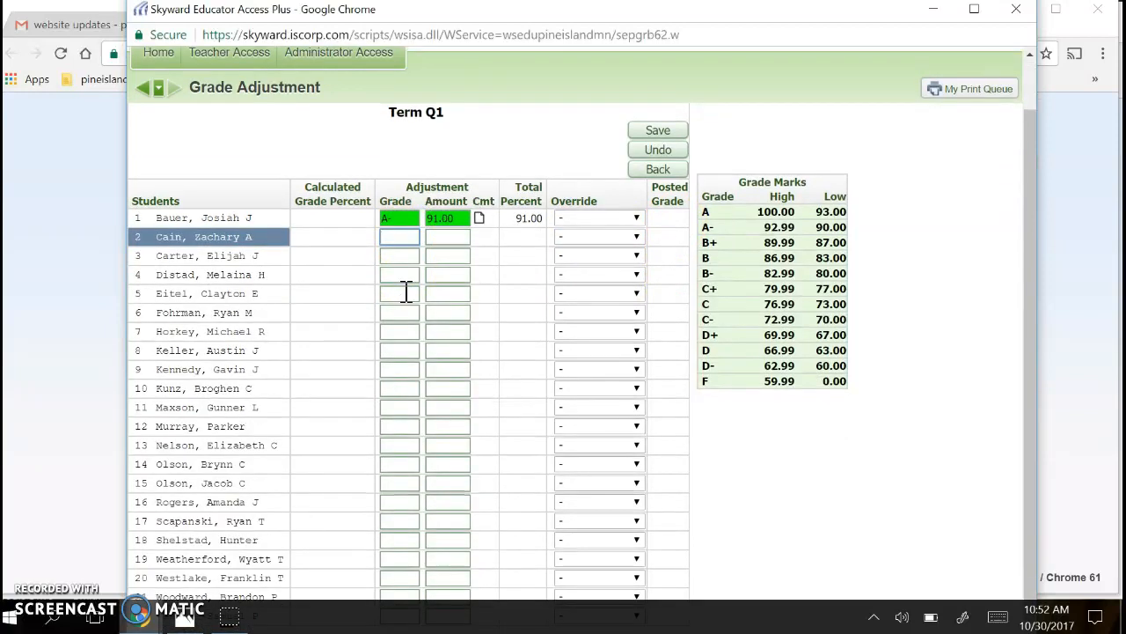
pyautogui.scroll(1, 405, 292)
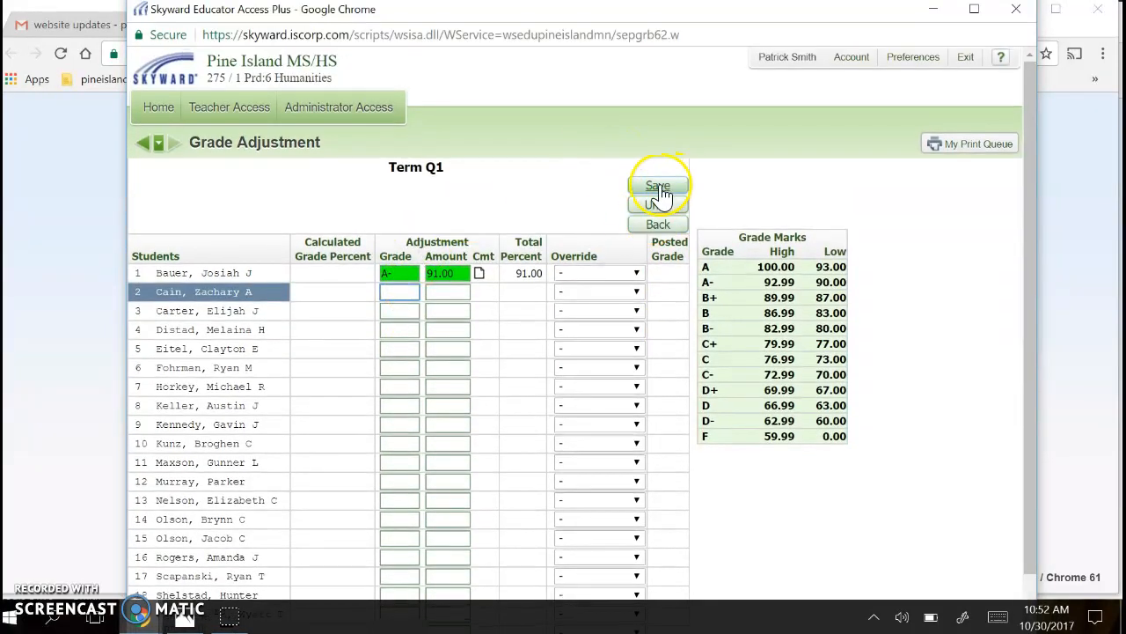
pyautogui.click(660, 190)
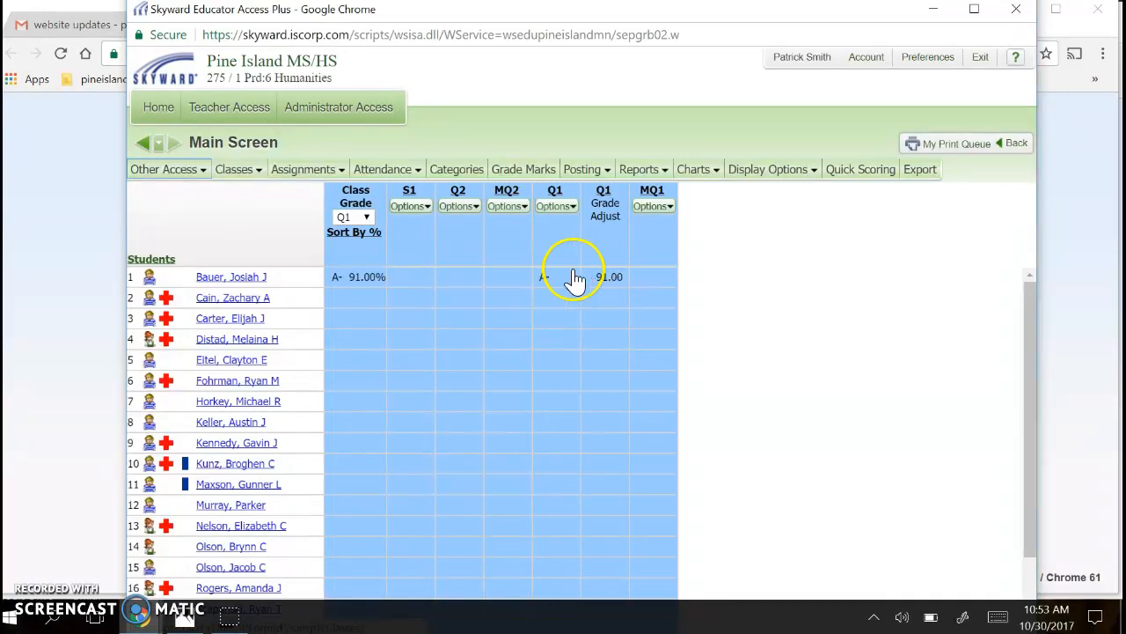
# Set the Semester S1 grade calculation to weighted term grades with Q1 and Q2 at 50 percent each, and save it
pyautogui.click(426, 210)
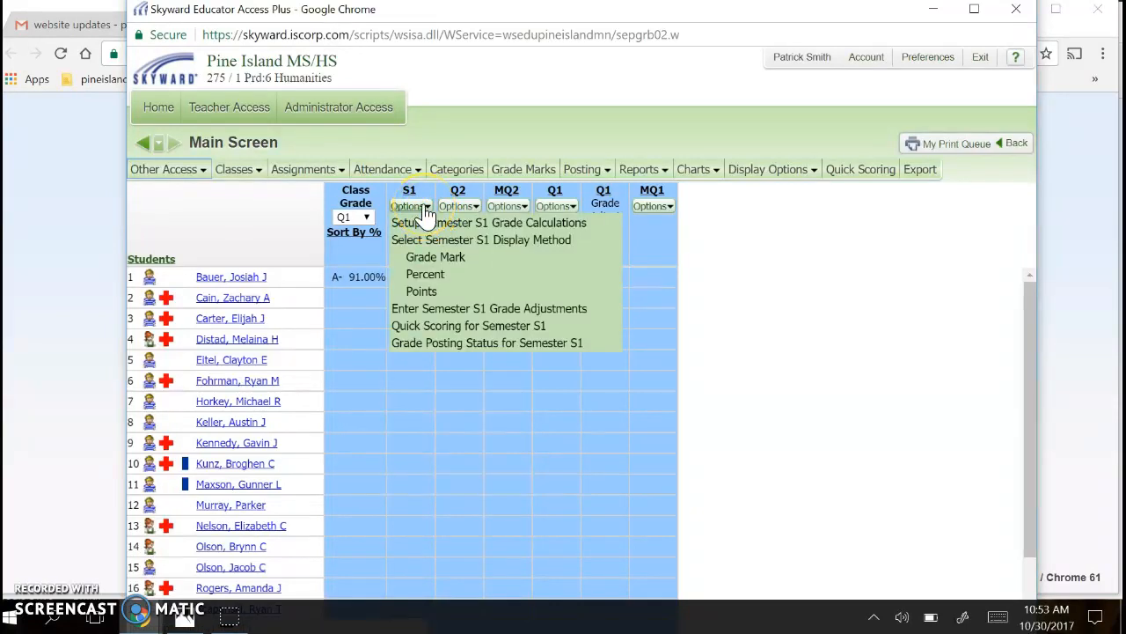
pyautogui.click(413, 225)
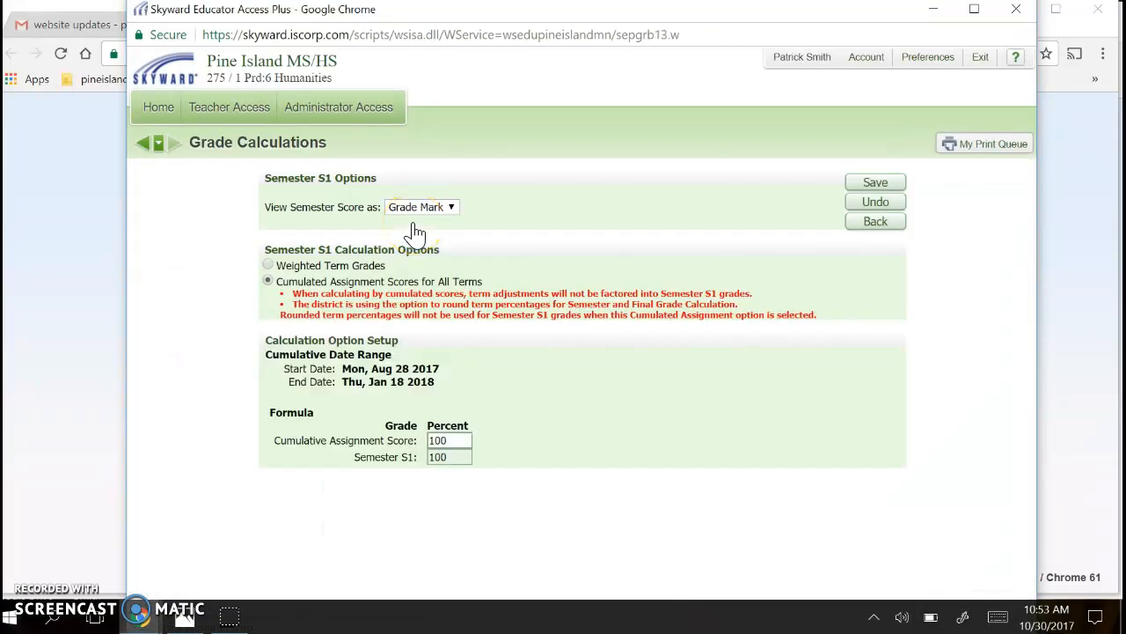
pyautogui.click(269, 266)
pyautogui.click(397, 363)
pyautogui.write('50')
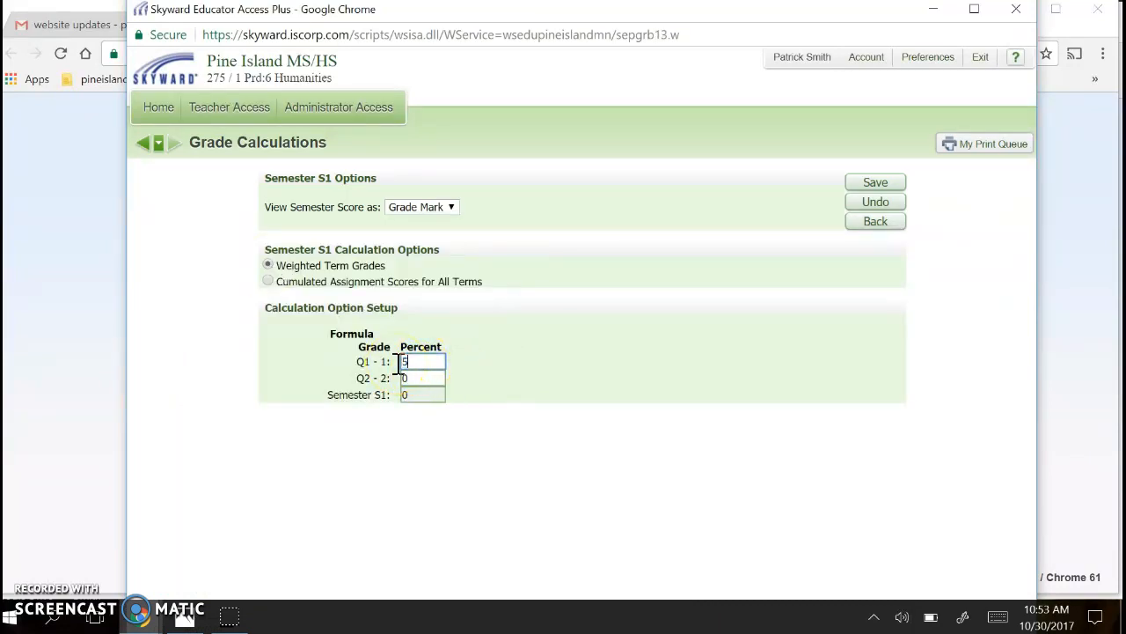
pyautogui.click(422, 379)
pyautogui.press('BackSpace')
pyautogui.write('50')
pyautogui.click(478, 387)
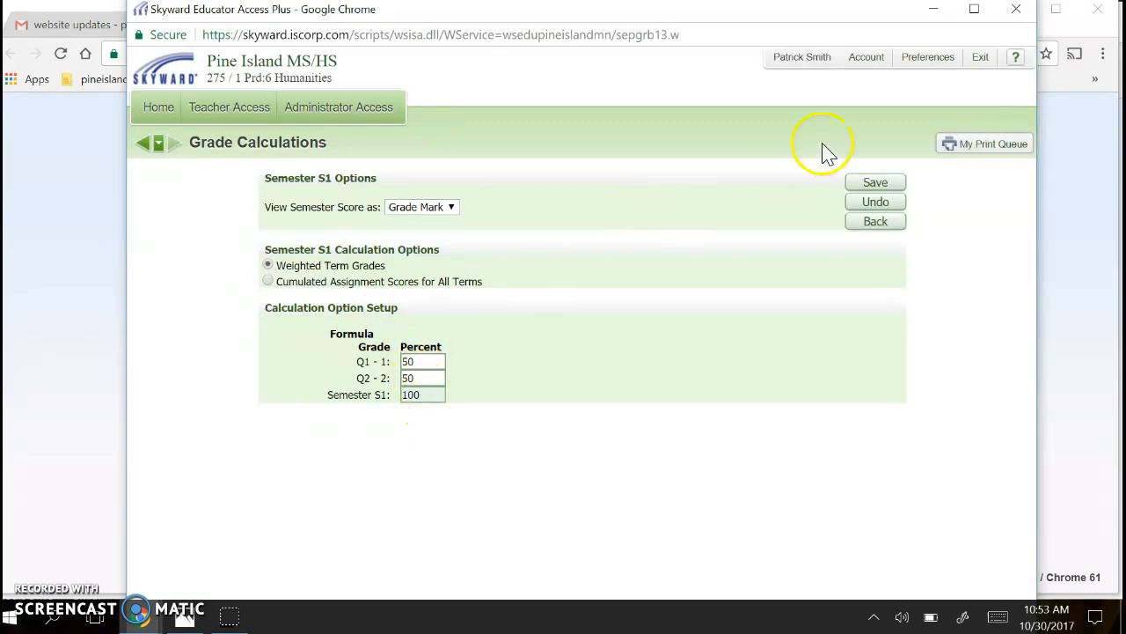
pyautogui.click(877, 188)
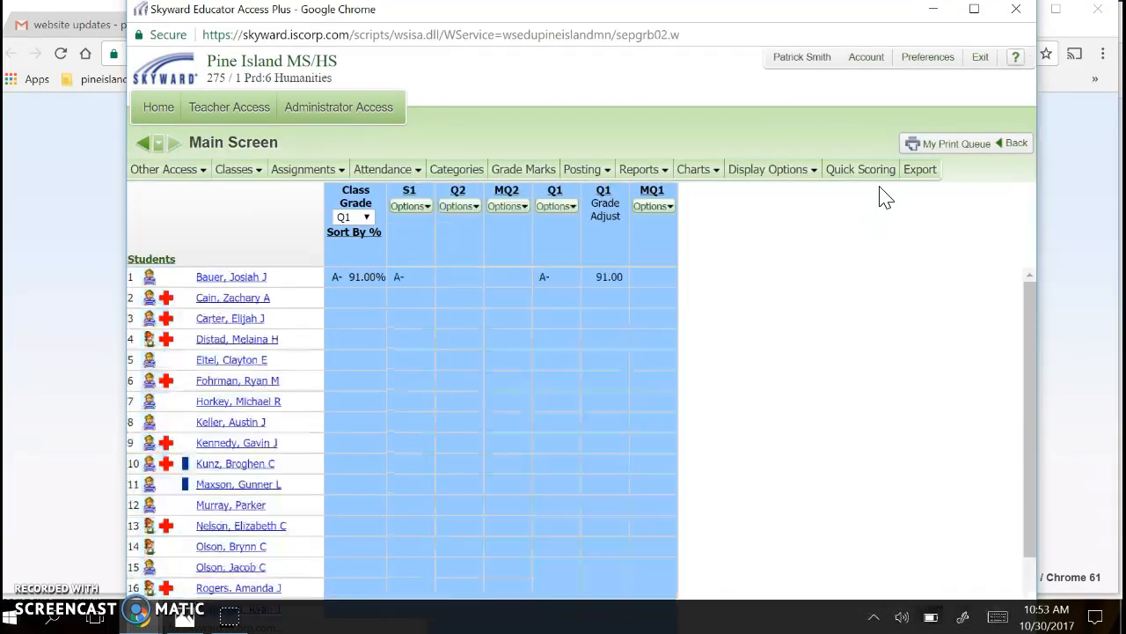
# Enter an A as the first student's grade in the Term Q1 grade adjustments
pyautogui.click(467, 211)
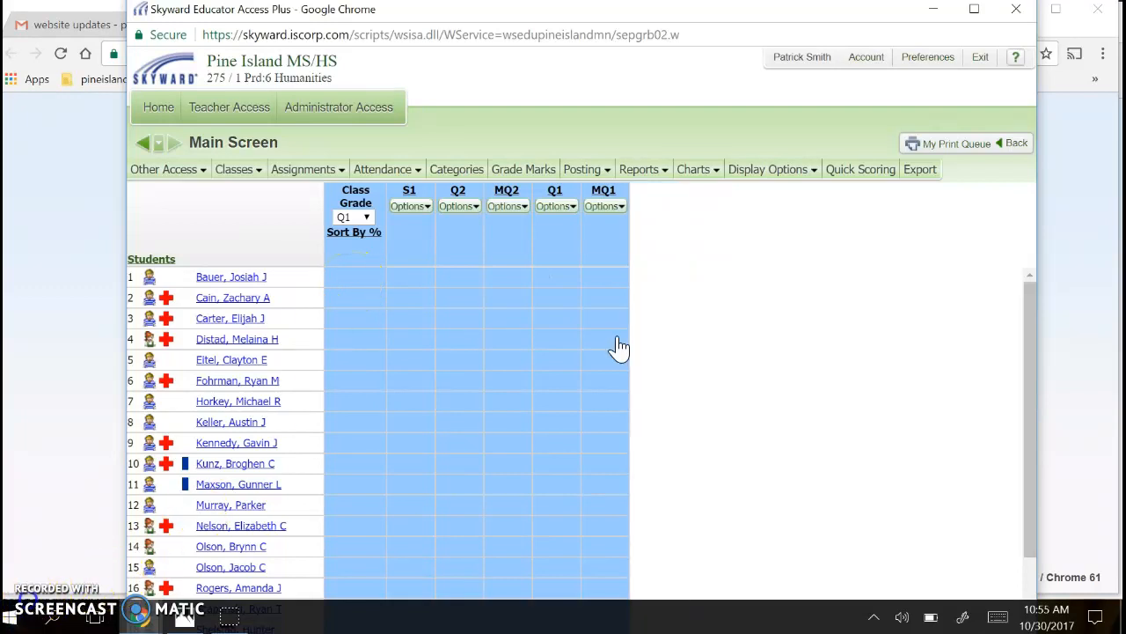
pyautogui.click(566, 208)
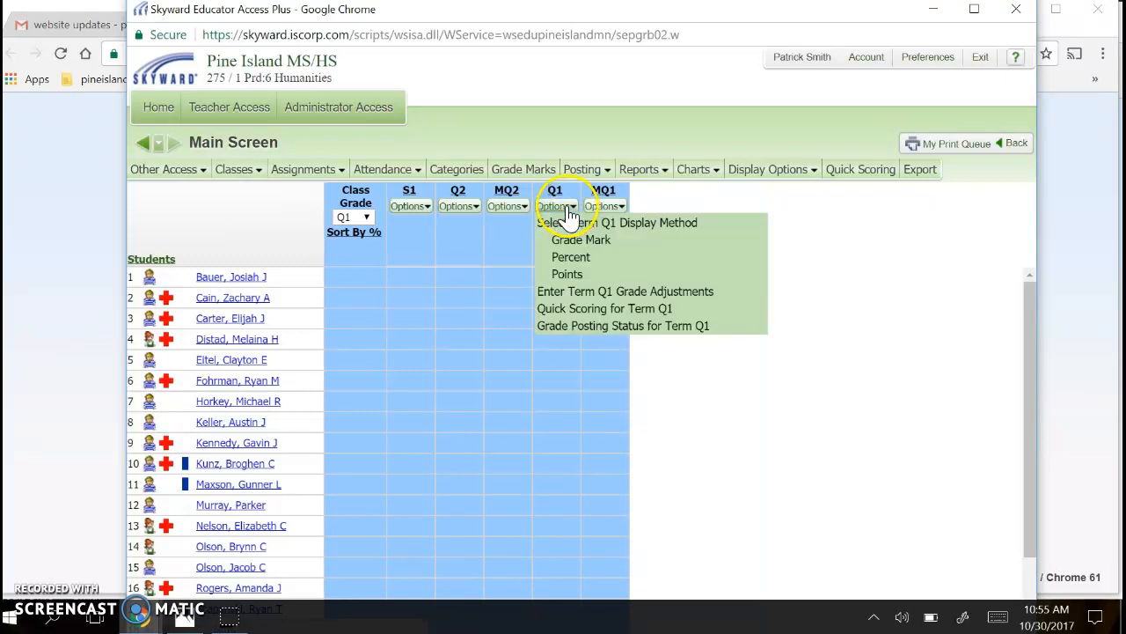
pyautogui.click(592, 296)
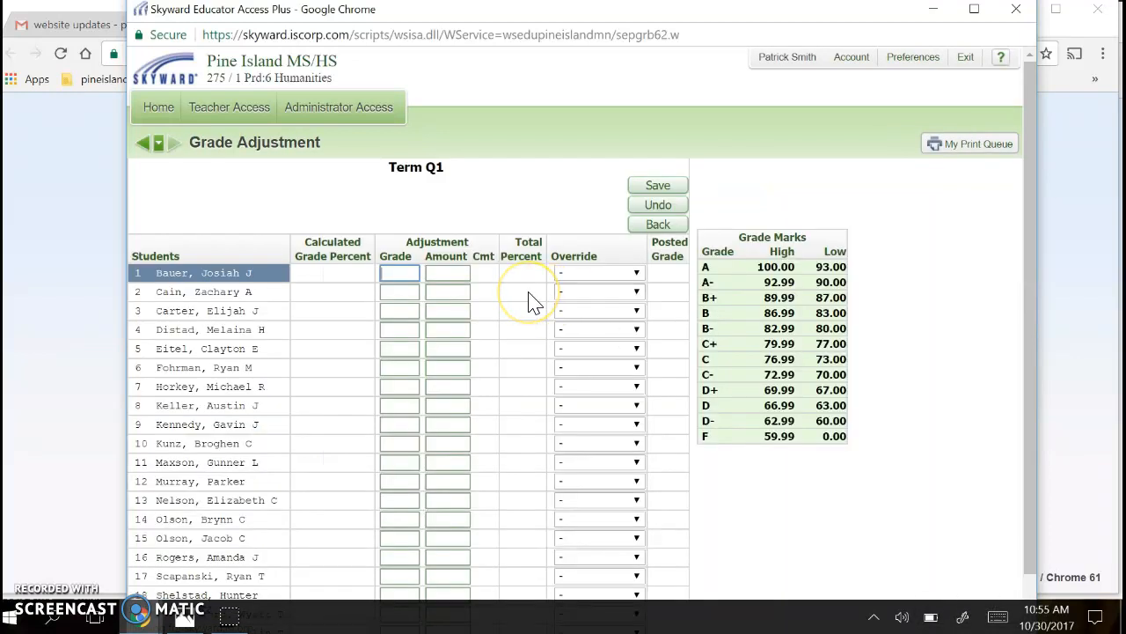
pyautogui.write('A')
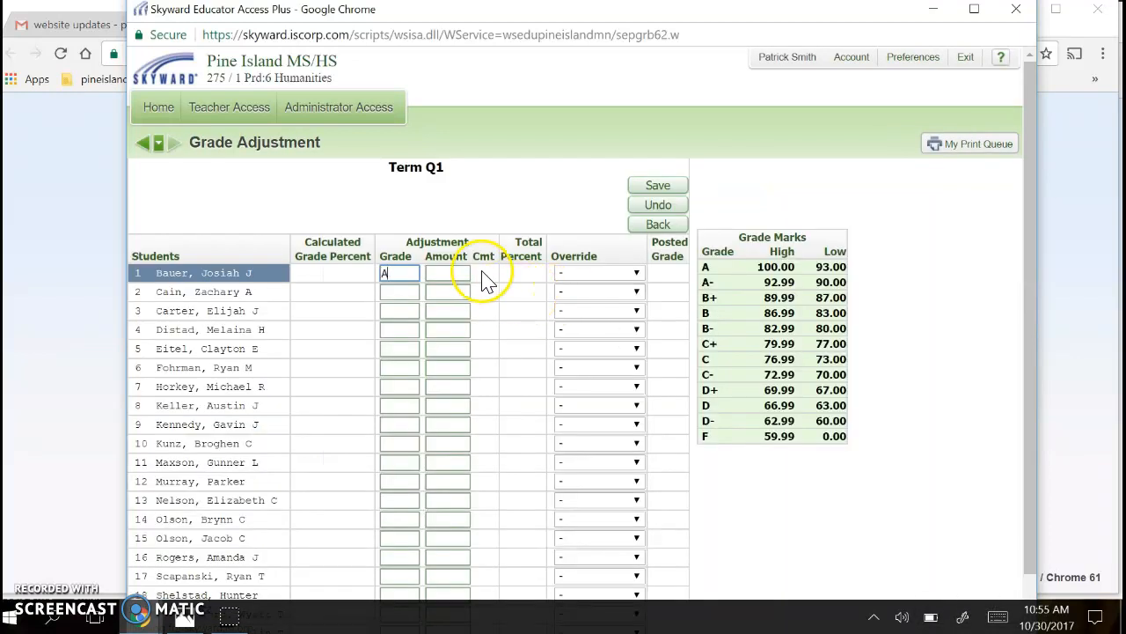
pyautogui.click(432, 273)
pyautogui.click(480, 296)
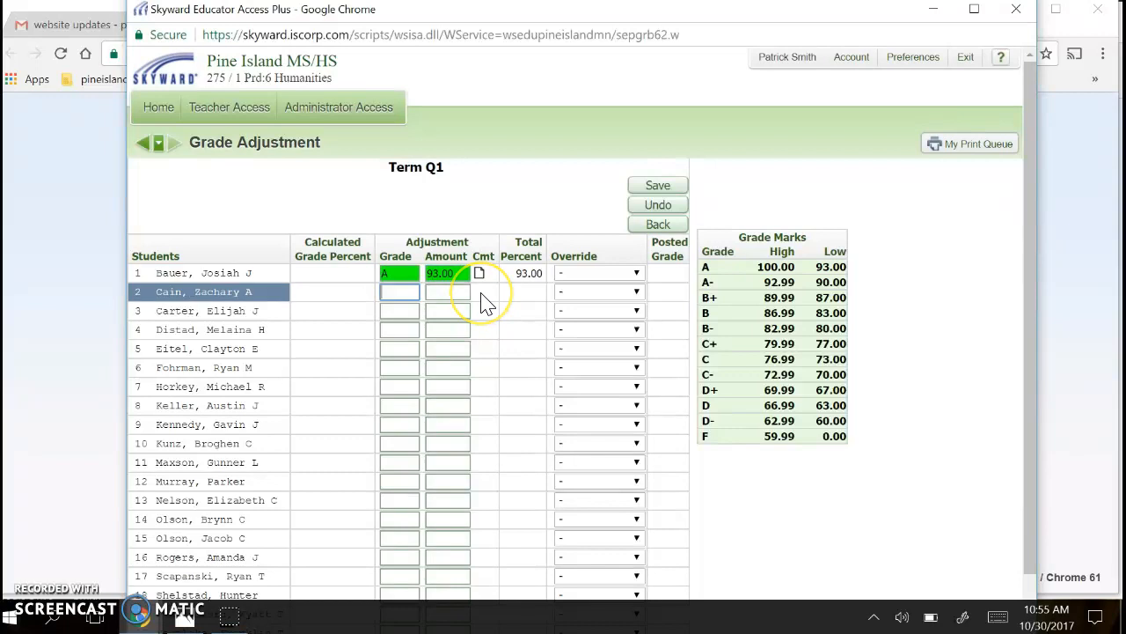
# Change the first student's Term Q1 adjustment amount to 99 and save the adjustments
pyautogui.click(395, 295)
pyautogui.press('BackSpace')
pyautogui.click(443, 276)
pyautogui.press('BackSpace')
pyautogui.write('9')
pyautogui.click(658, 186)
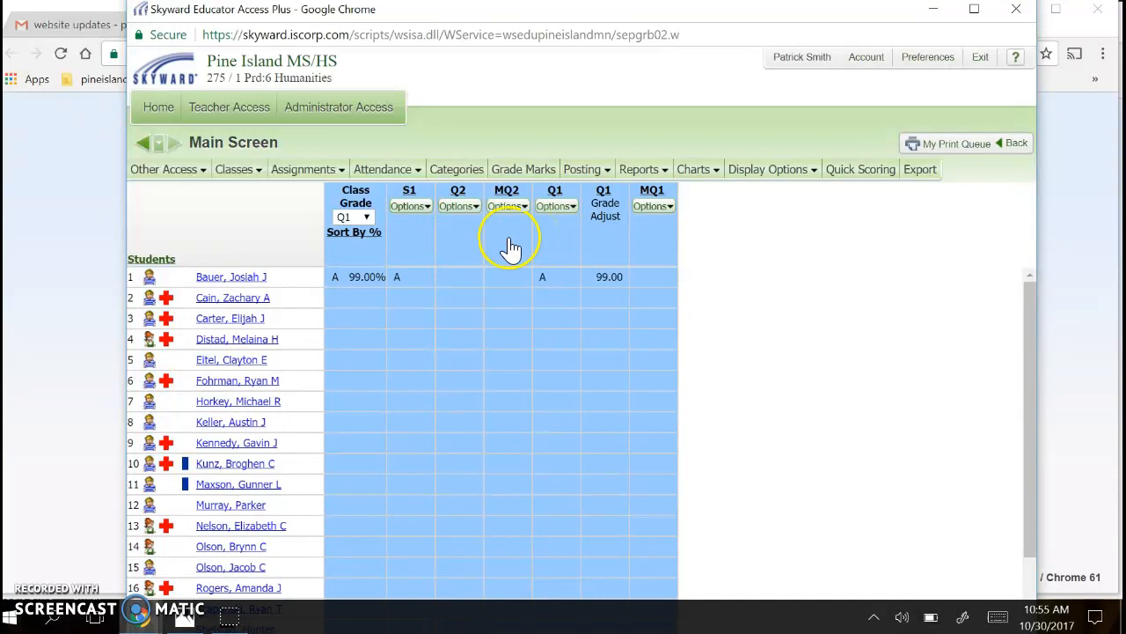
# Enter a D- grade adjustment for the first student in Term Q2 and save it
pyautogui.click(473, 208)
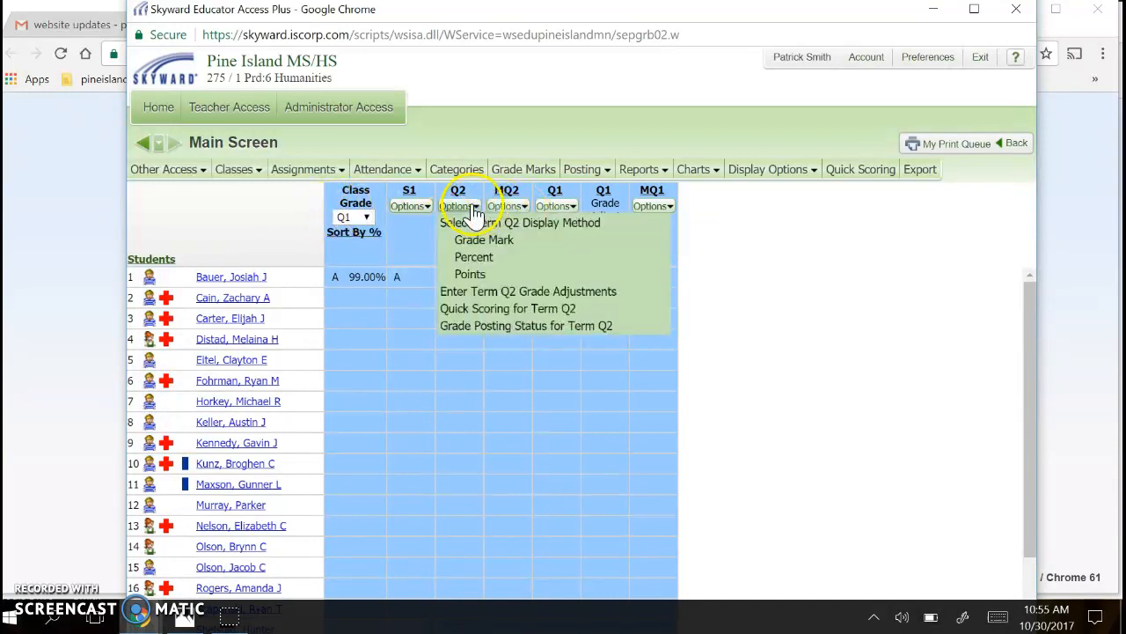
pyautogui.click(476, 291)
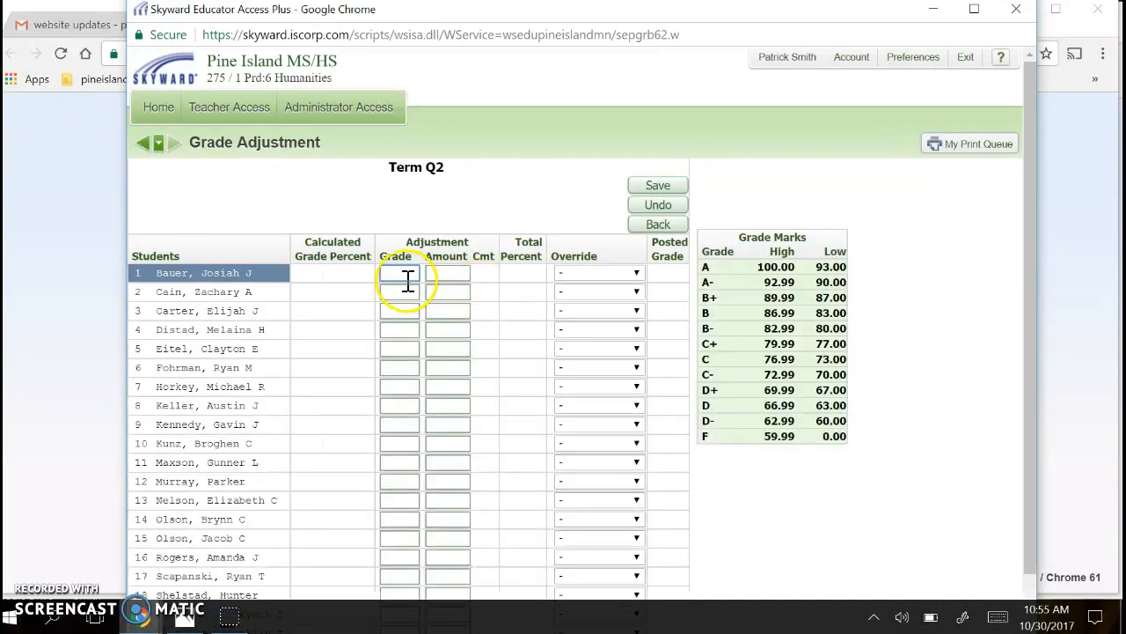
pyautogui.write('D-')
pyautogui.click(450, 275)
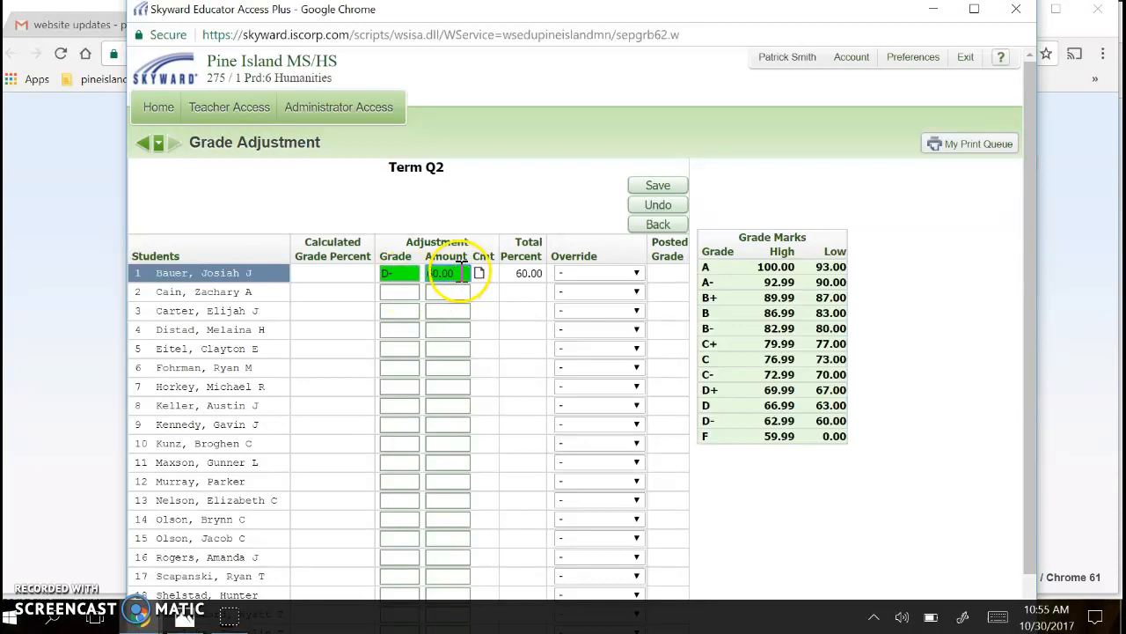
pyautogui.click(659, 185)
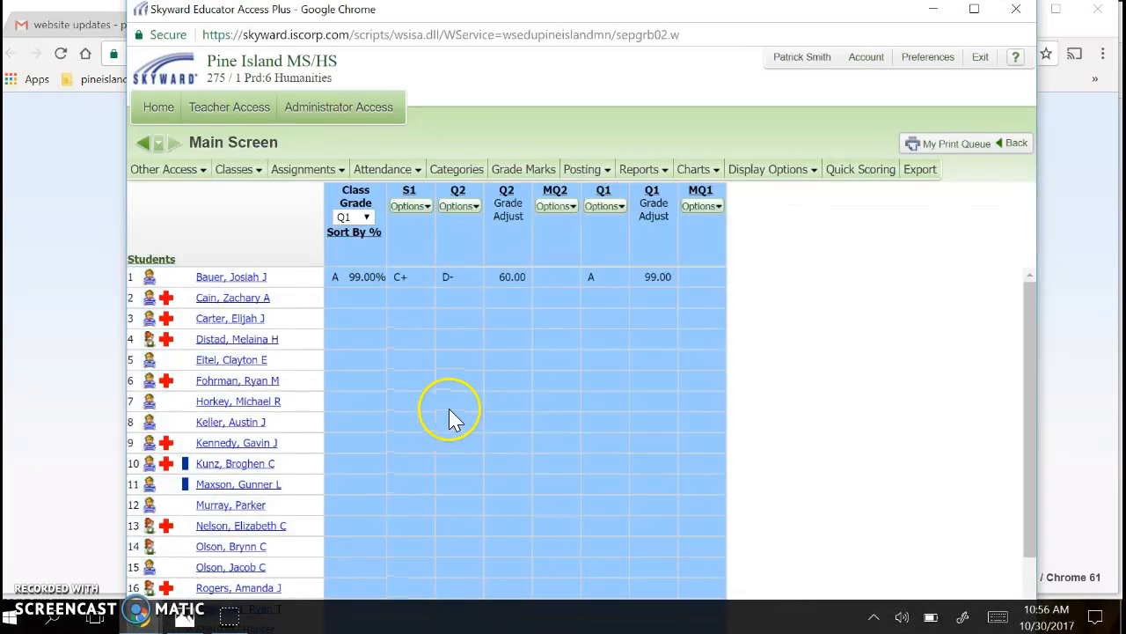
pyautogui.click(411, 207)
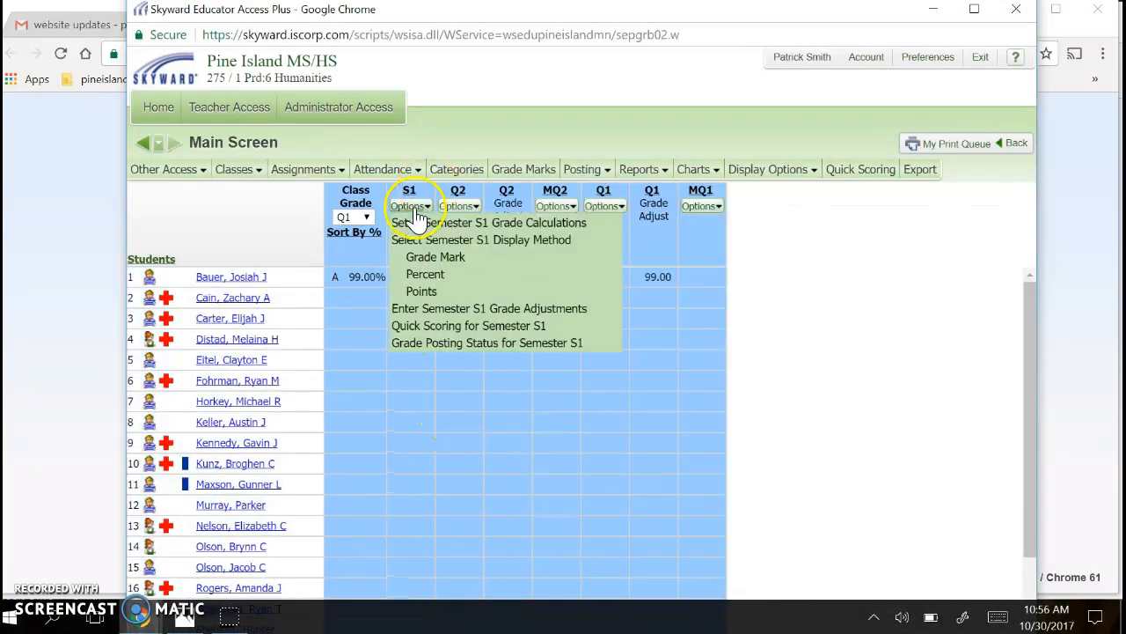
pyautogui.click(534, 396)
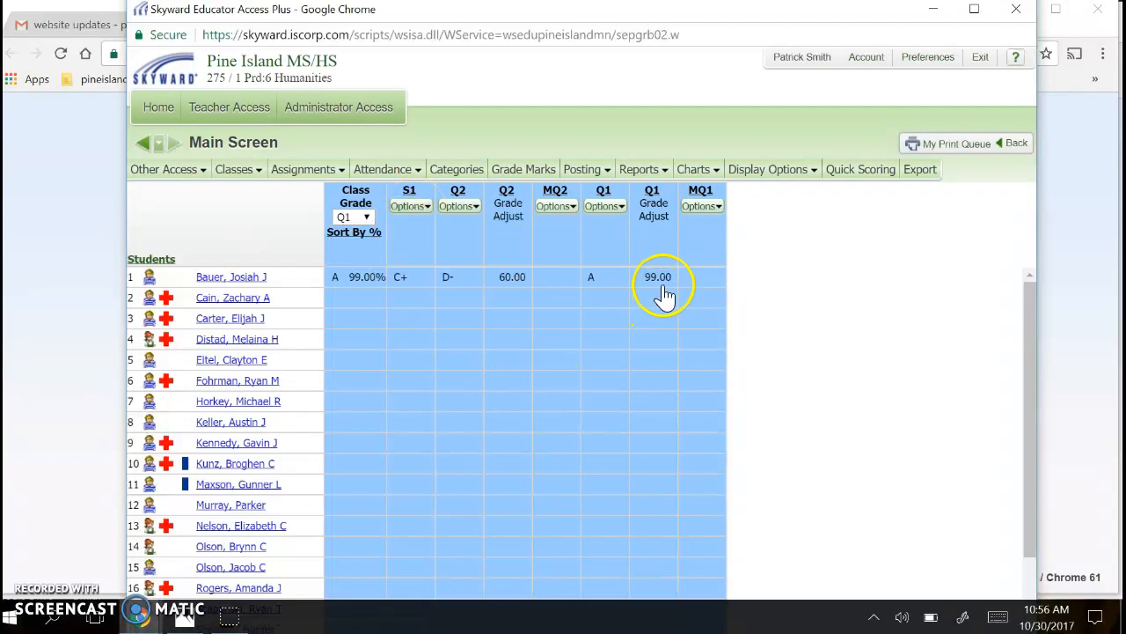
pyautogui.click(494, 280)
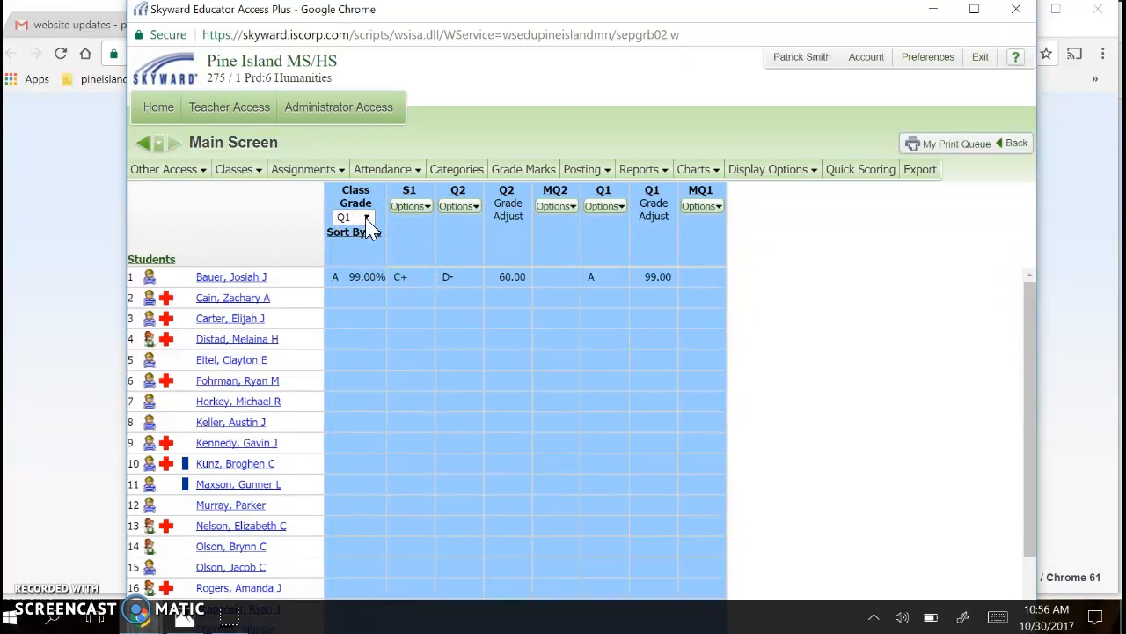
pyautogui.click(604, 206)
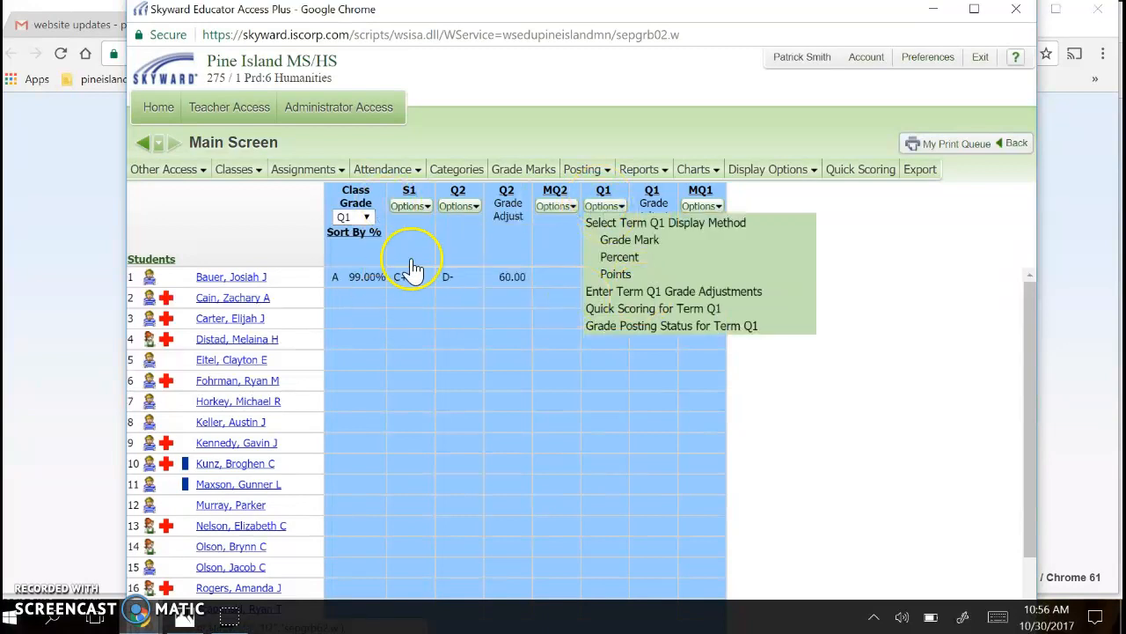
pyautogui.click(459, 206)
pyautogui.click(470, 274)
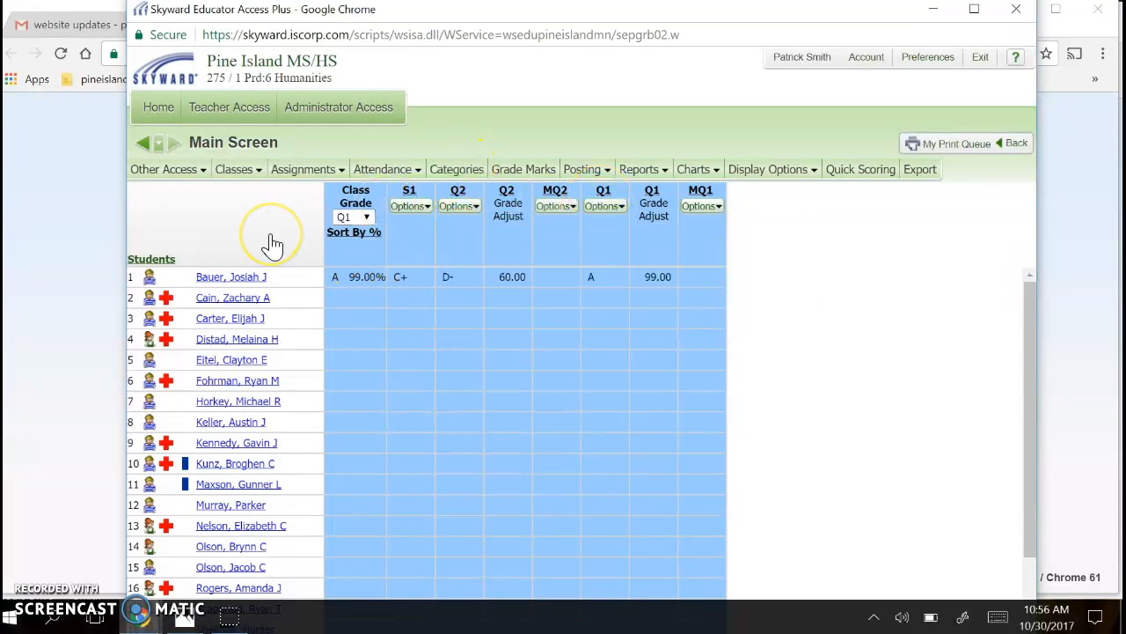
pyautogui.click(410, 207)
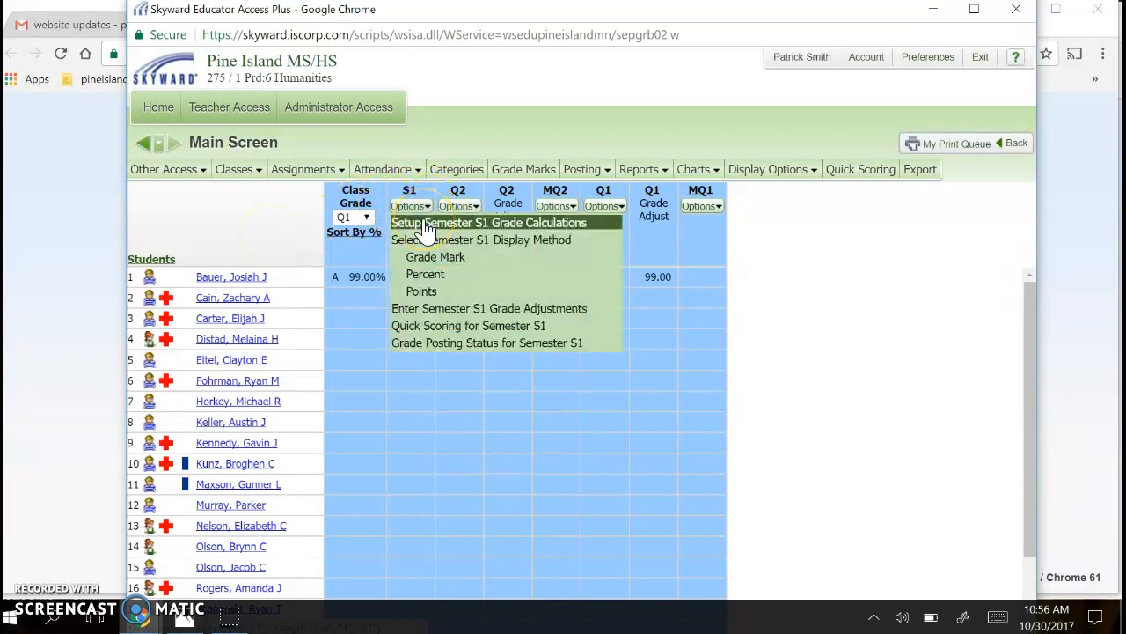
pyautogui.click(261, 216)
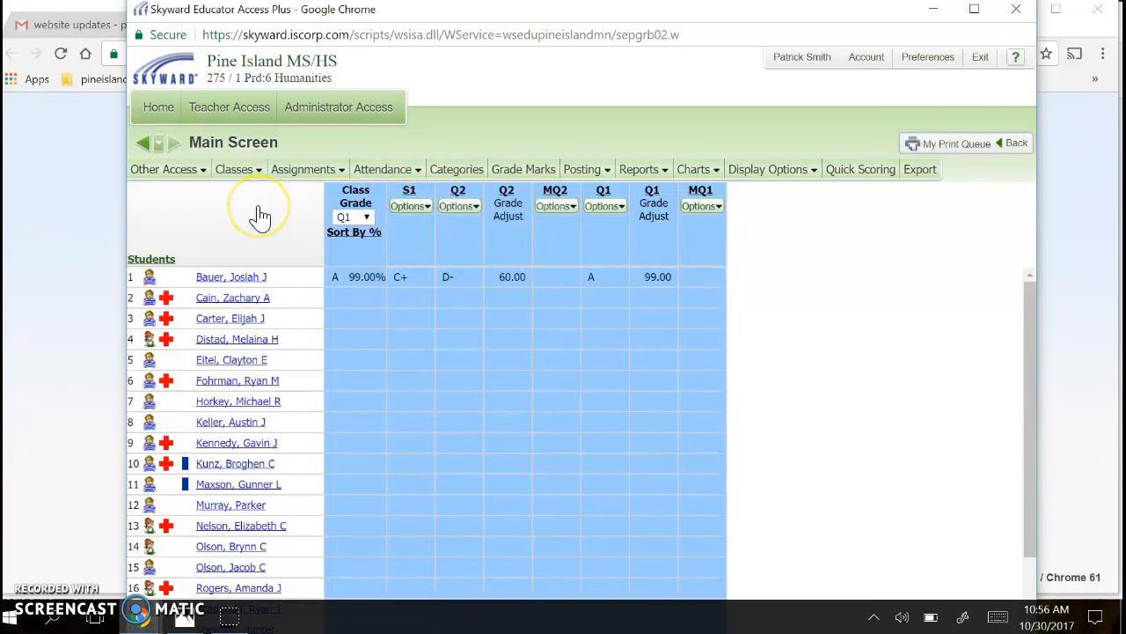